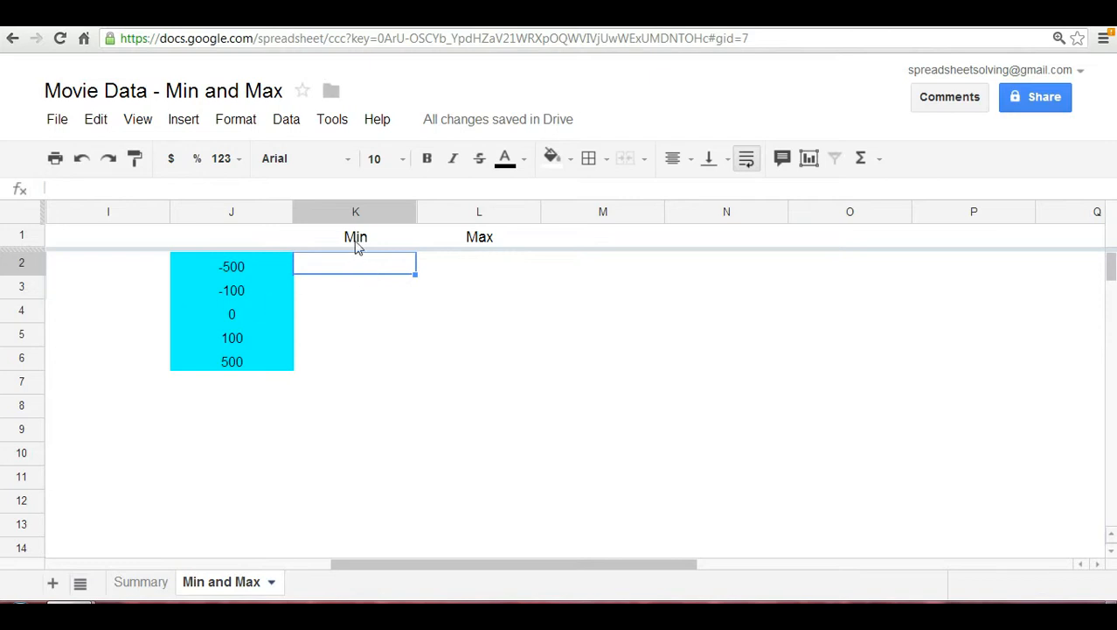
# Enter a MIN formula over J2:J6 in cell K2, under the Min heading
pyautogui.click(356, 244)
pyautogui.click(468, 246)
pyautogui.click(389, 263)
pyautogui.write('=')
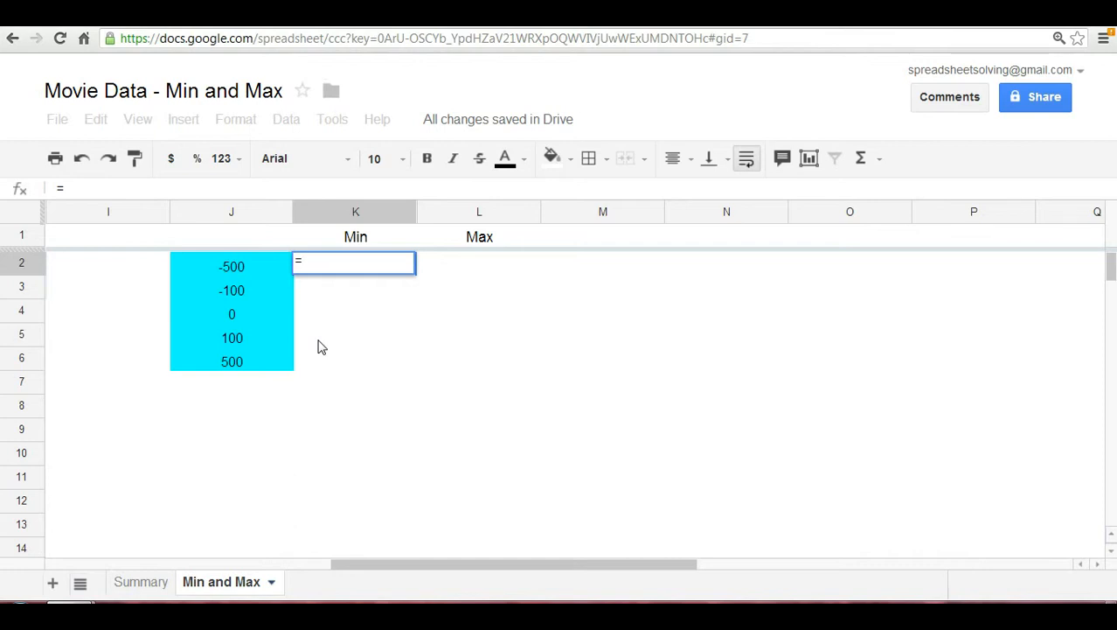
pyautogui.write('min')
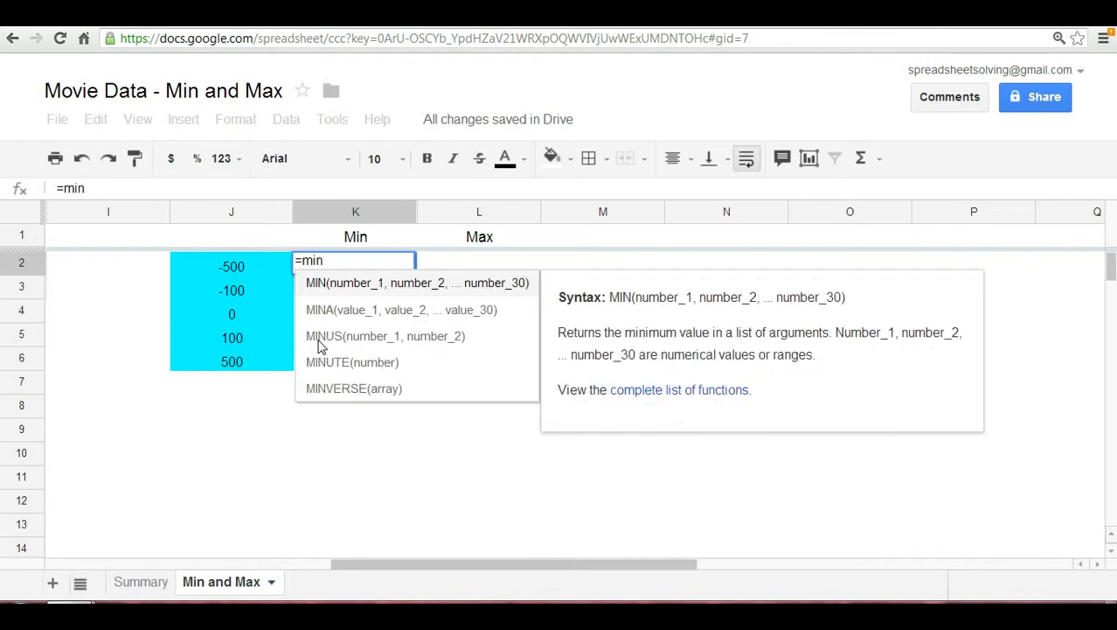
pyautogui.write('(')
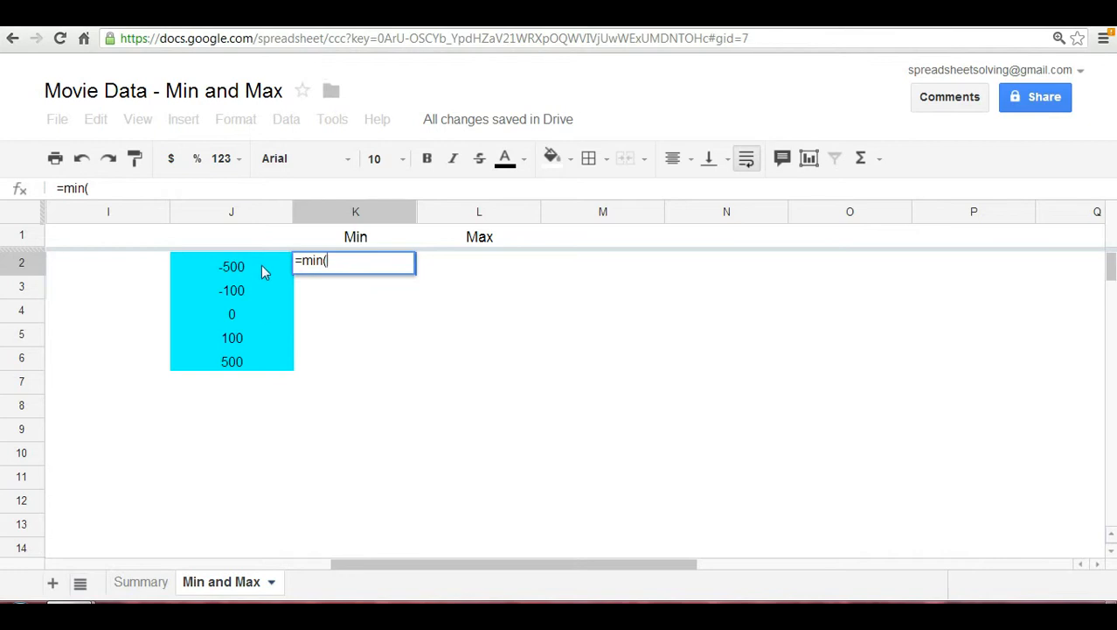
pyautogui.moveTo(261, 265); pyautogui.dragTo(260, 364)
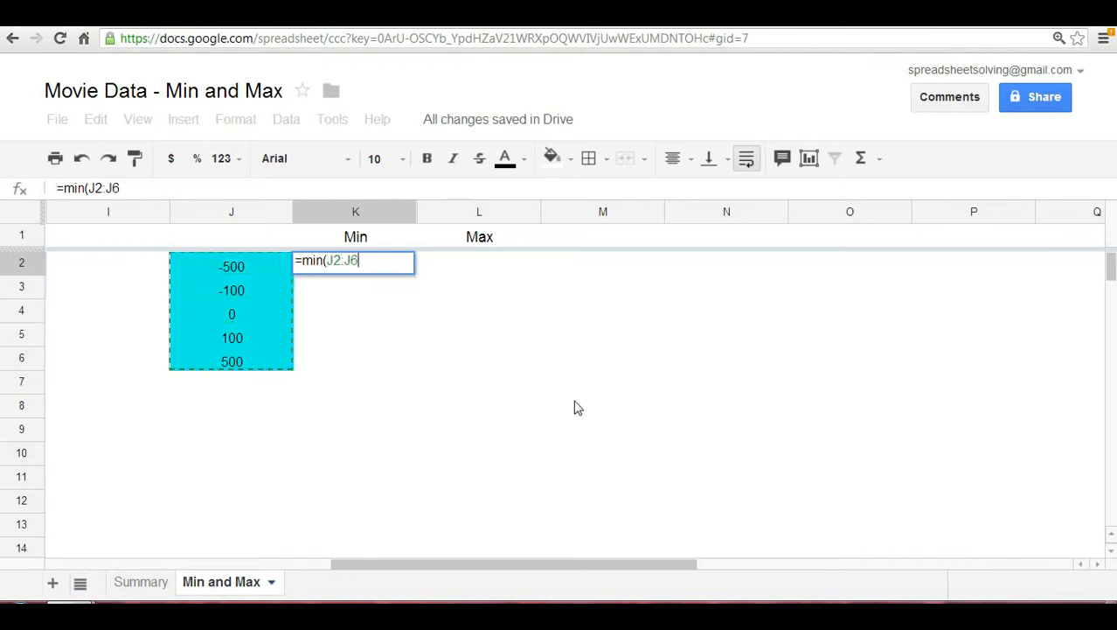
pyautogui.write(')')
pyautogui.press('Return')
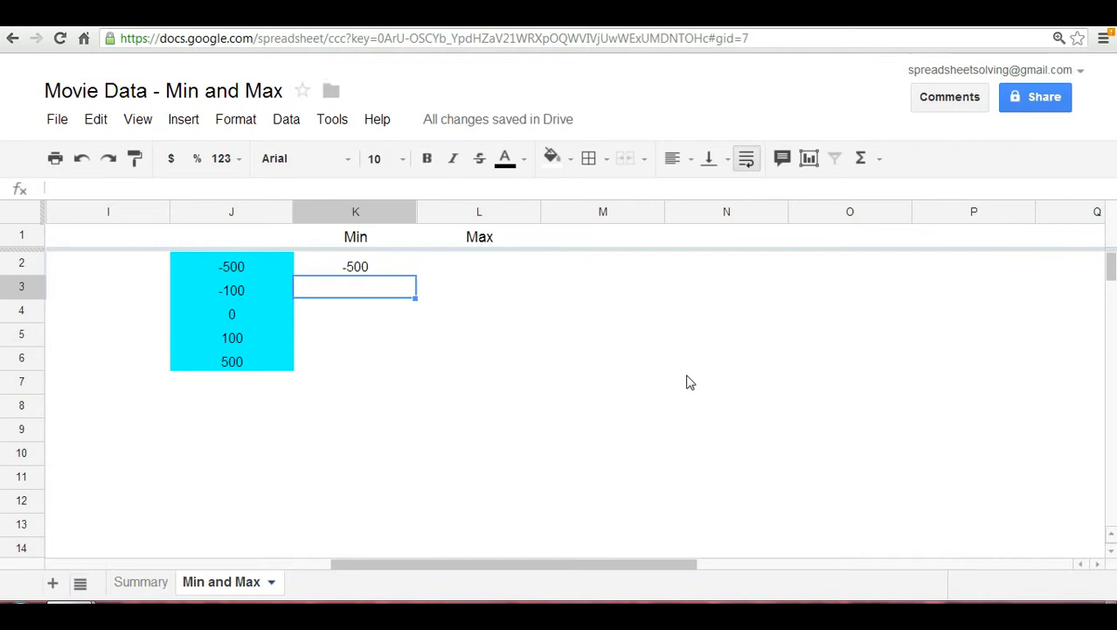
# Enter a MAX formula over J2:J6 in cell L2, under the Max heading
pyautogui.hotkey('ctrl', '+')
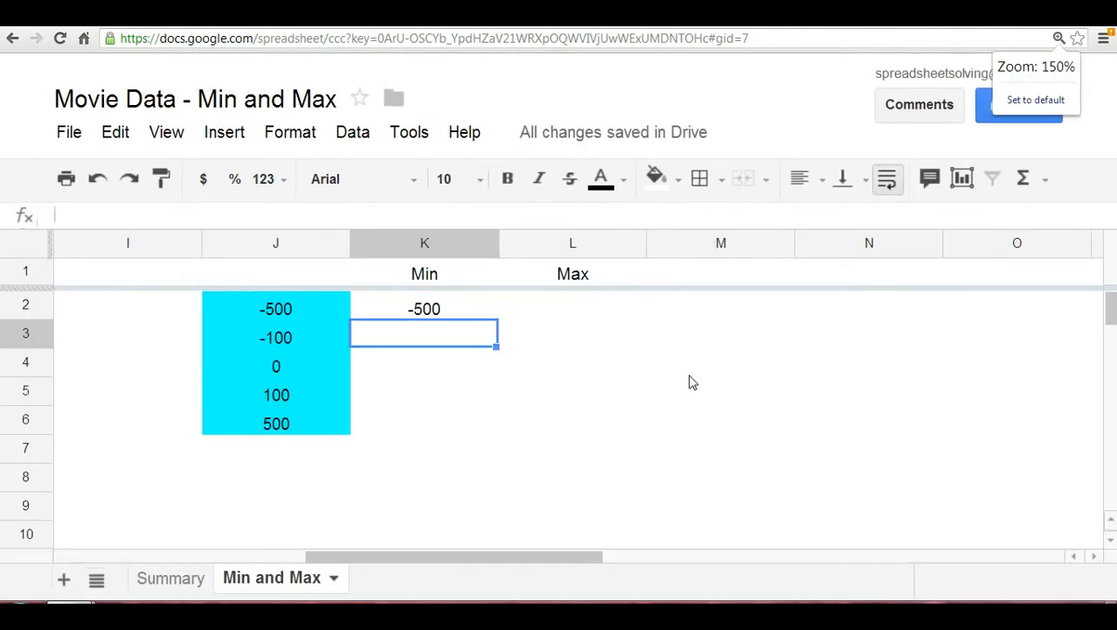
pyautogui.hotkey('ctrl', '+')
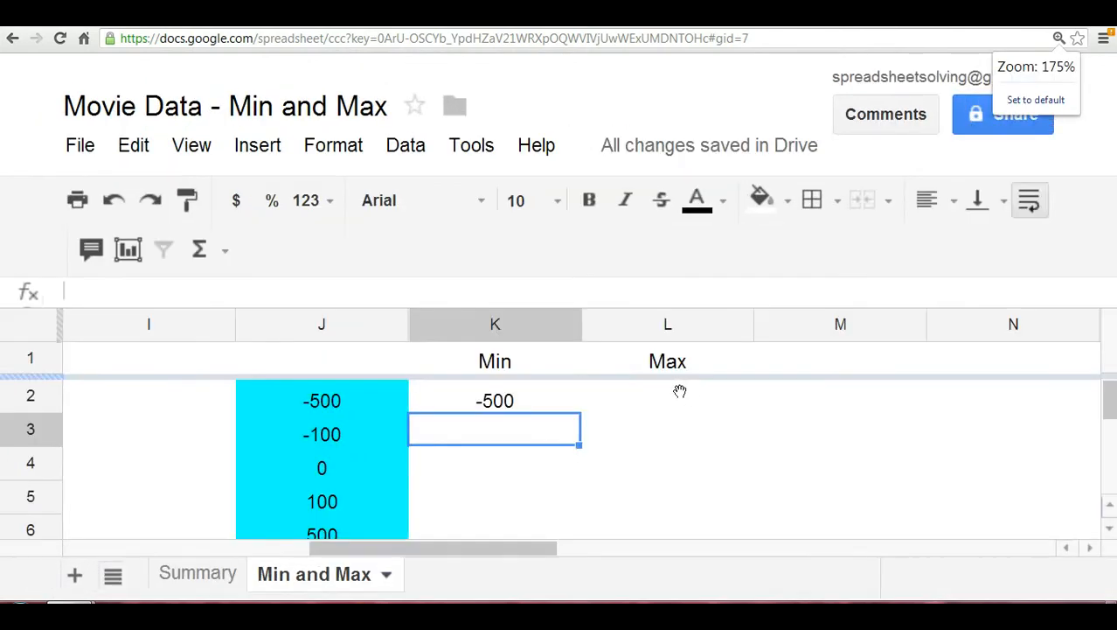
pyautogui.click(683, 437)
pyautogui.hotkey('ctrl', '-')
pyautogui.press('Up')
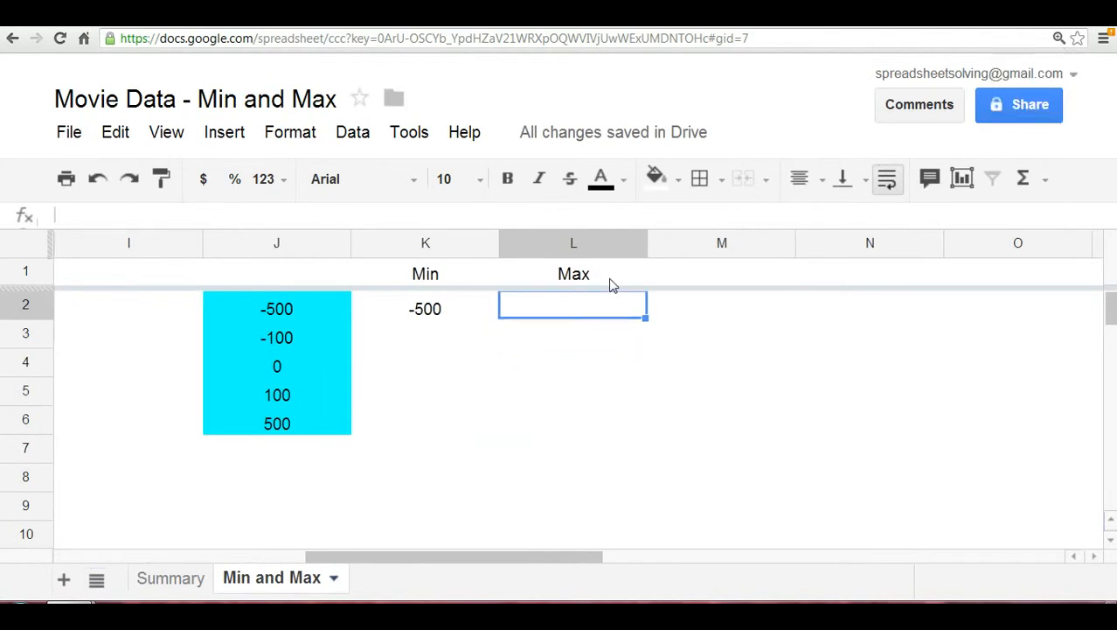
pyautogui.press('Up')
pyautogui.press('Down')
pyautogui.write('=max(')
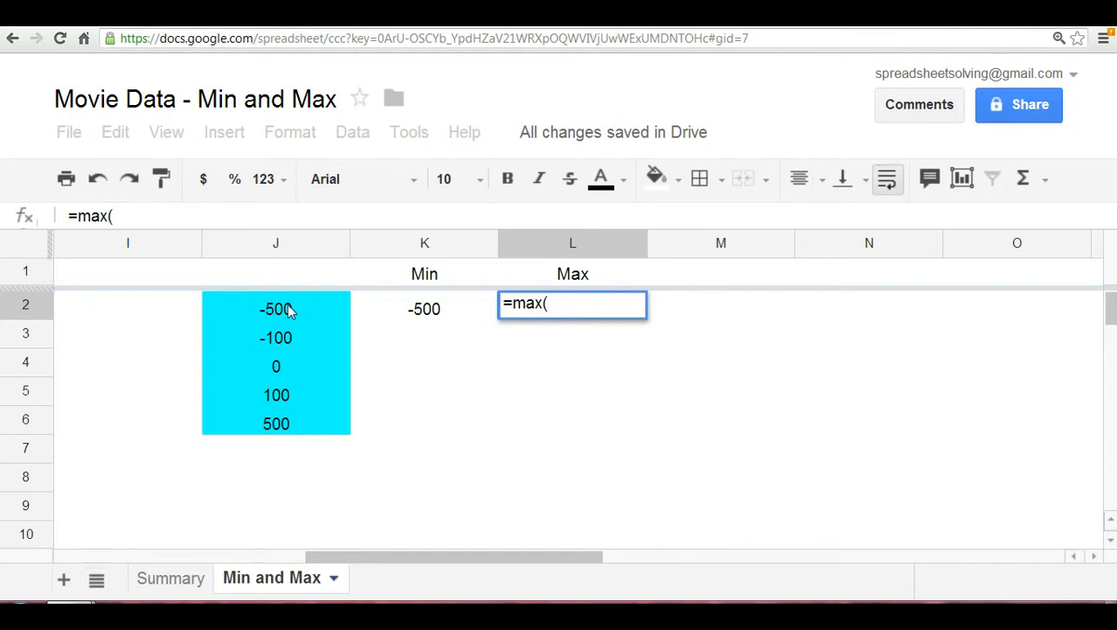
pyautogui.moveTo(287, 309); pyautogui.dragTo(295, 421)
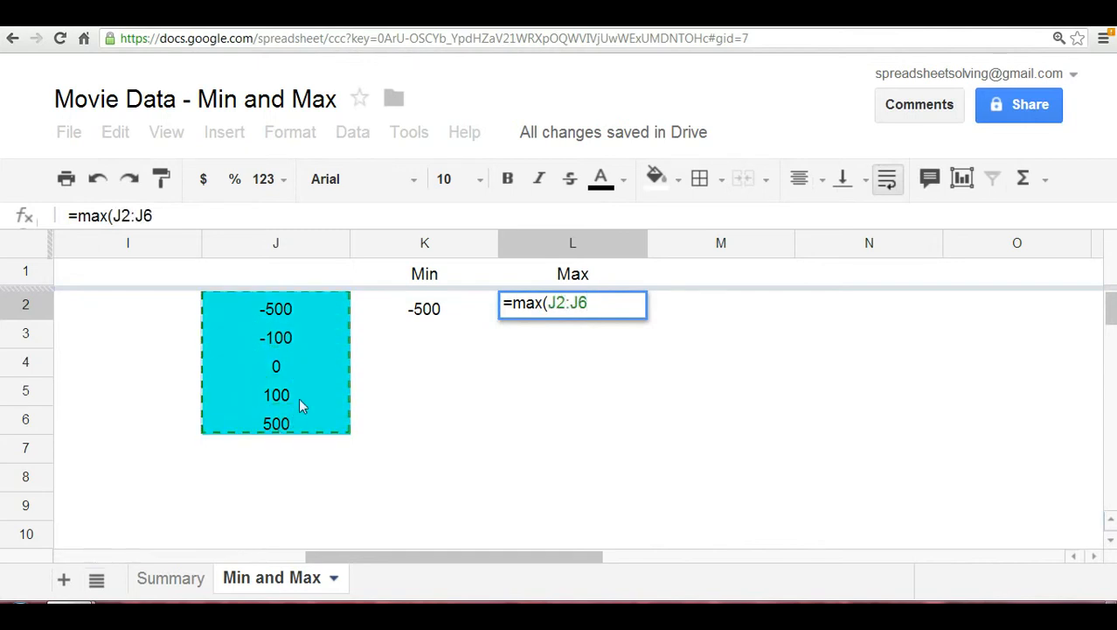
pyautogui.write(')')
pyautogui.press('Return')
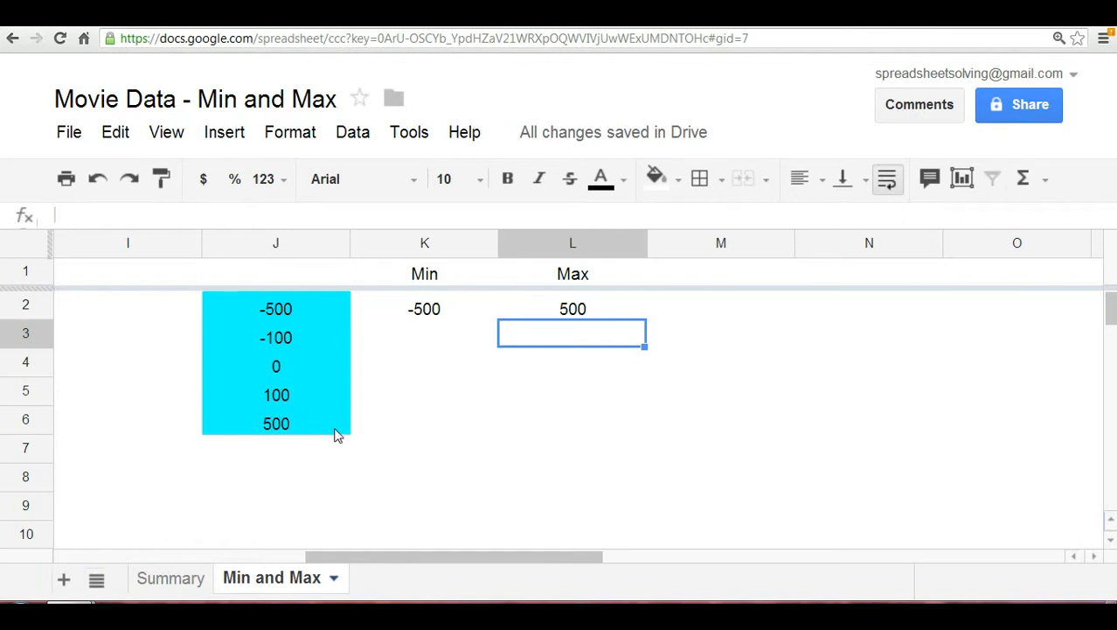
# Enter a MAX formula over the whole Total Gross column, C:C, in cell G2 of the movie summary table
pyautogui.hotkey('ctrl', '-')
pyautogui.hotkey('ctrl', '-')
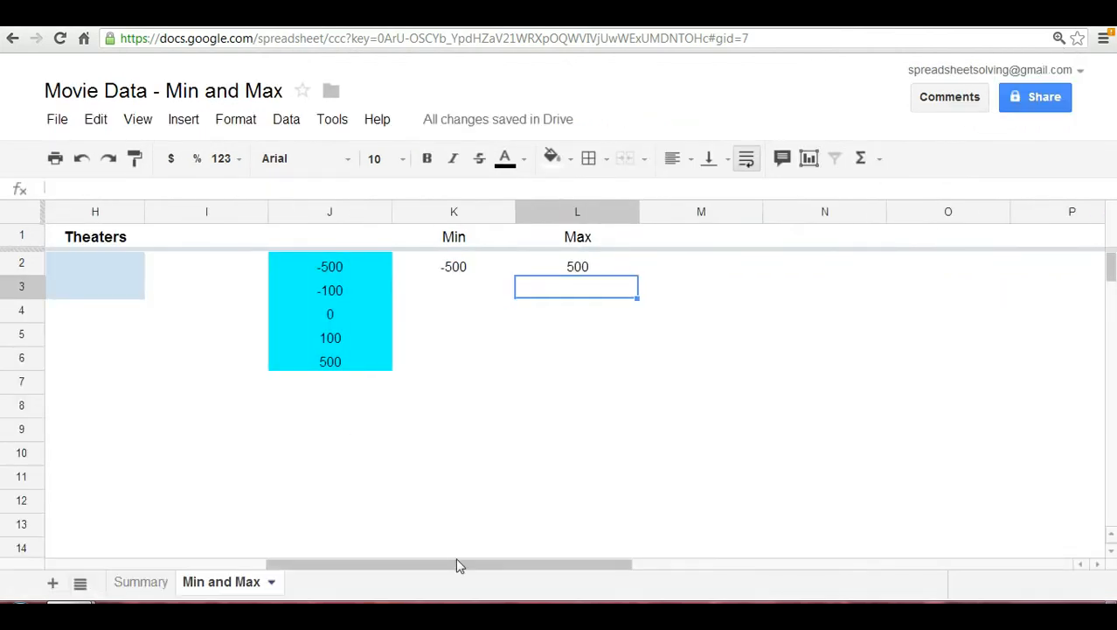
pyautogui.moveTo(455, 564); pyautogui.dragTo(219, 551)
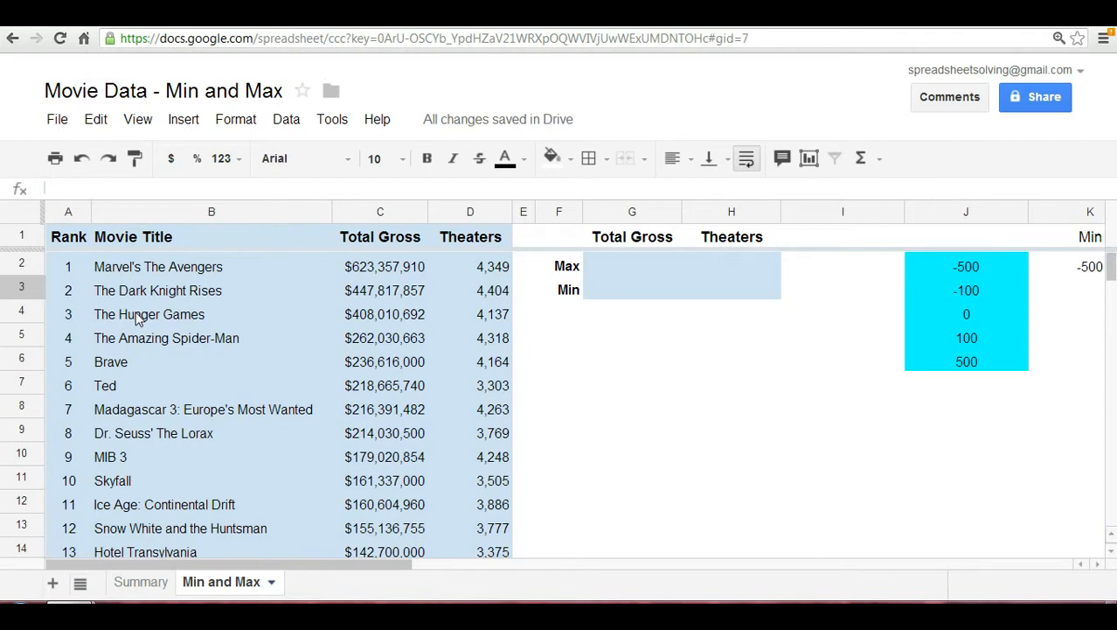
pyautogui.click(649, 264)
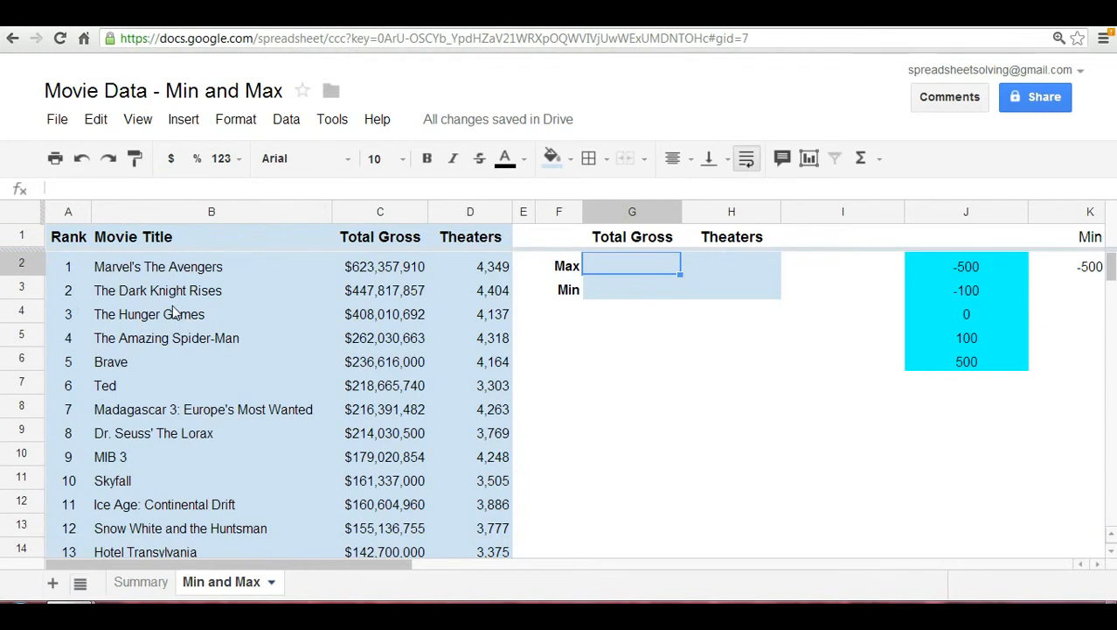
pyautogui.click(670, 362)
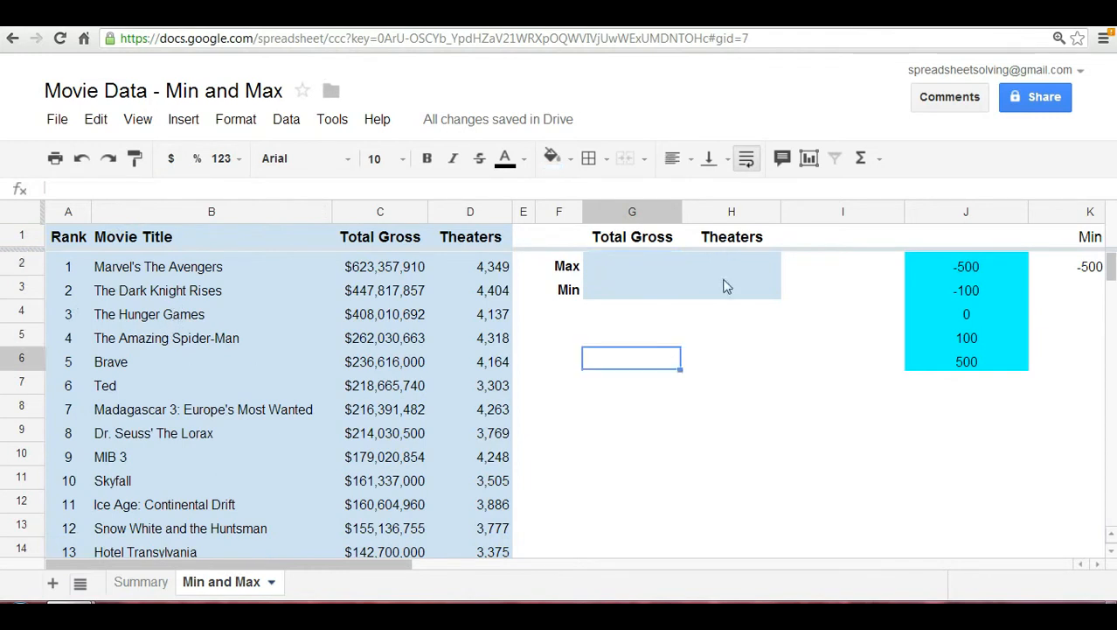
pyautogui.click(733, 275)
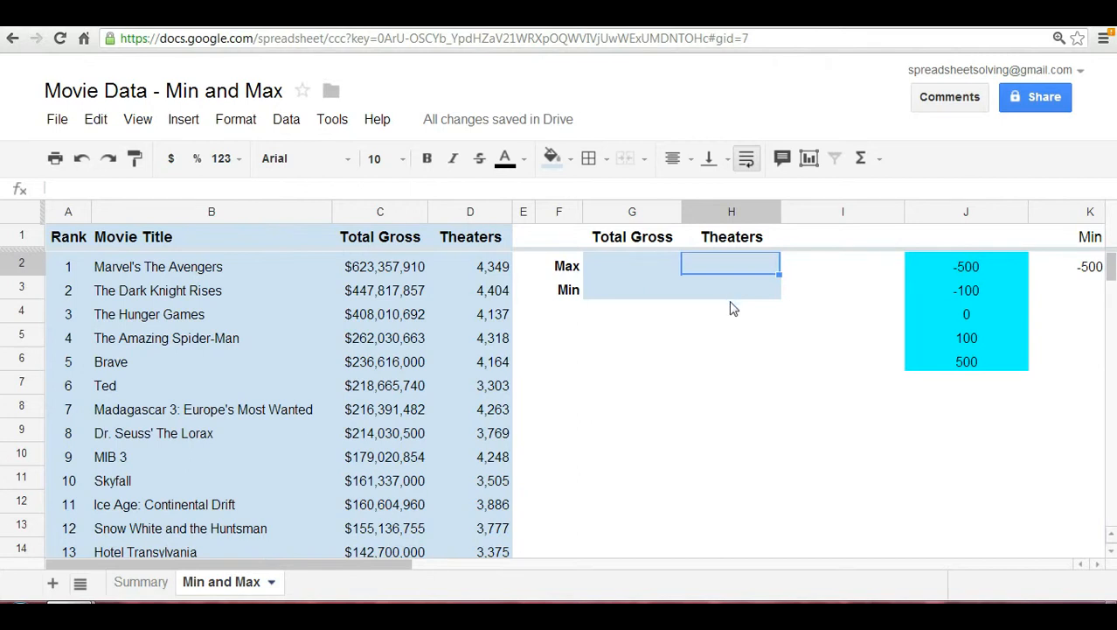
pyautogui.click(652, 274)
pyautogui.write('=')
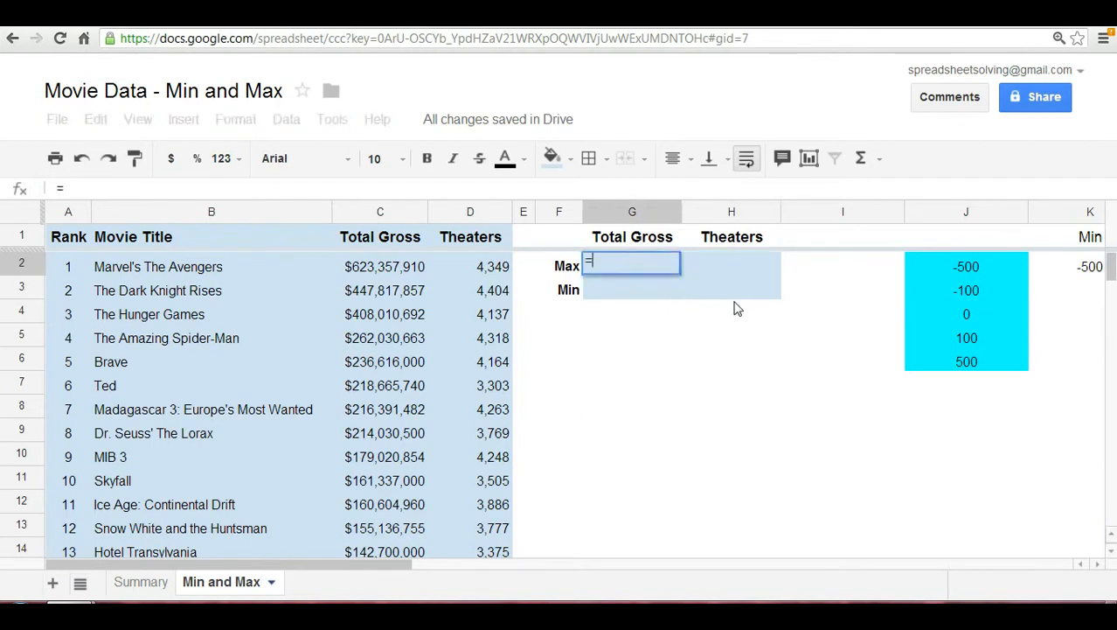
pyautogui.write('max(')
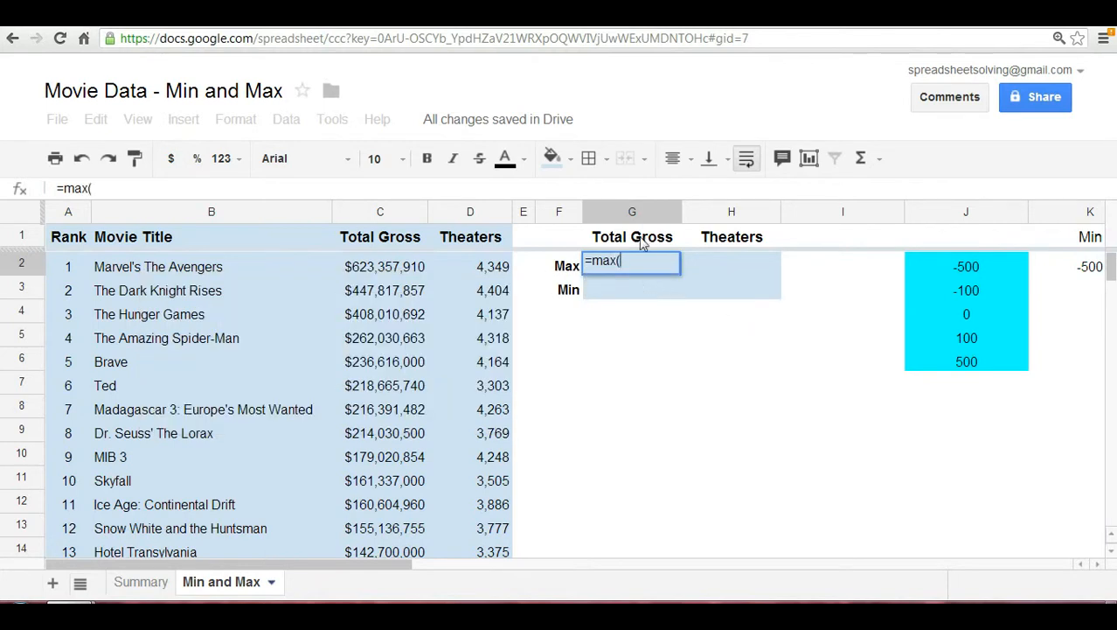
pyautogui.click(401, 210)
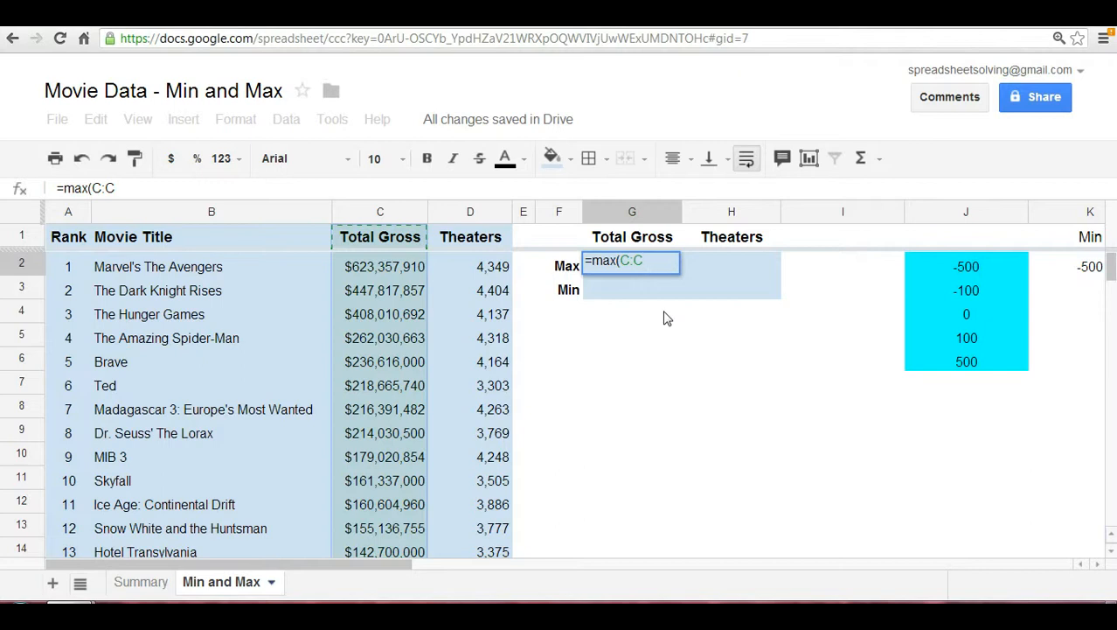
pyautogui.write(')')
pyautogui.press('Return')
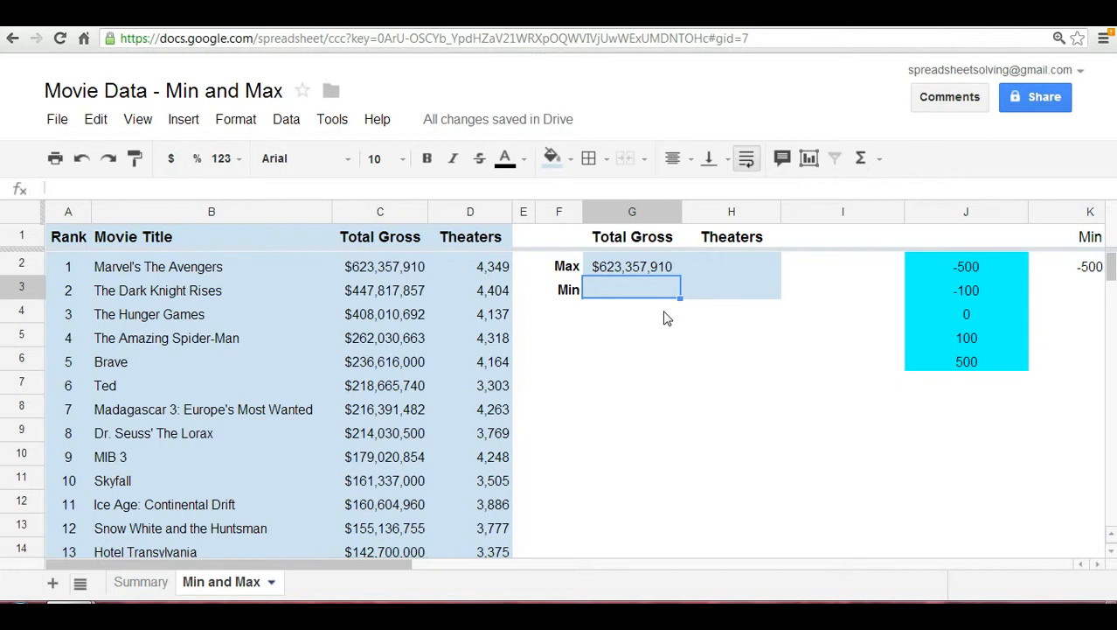
# Enter a MIN formula over the whole Total Gross column, C:C, in cell G3
pyautogui.write('=')
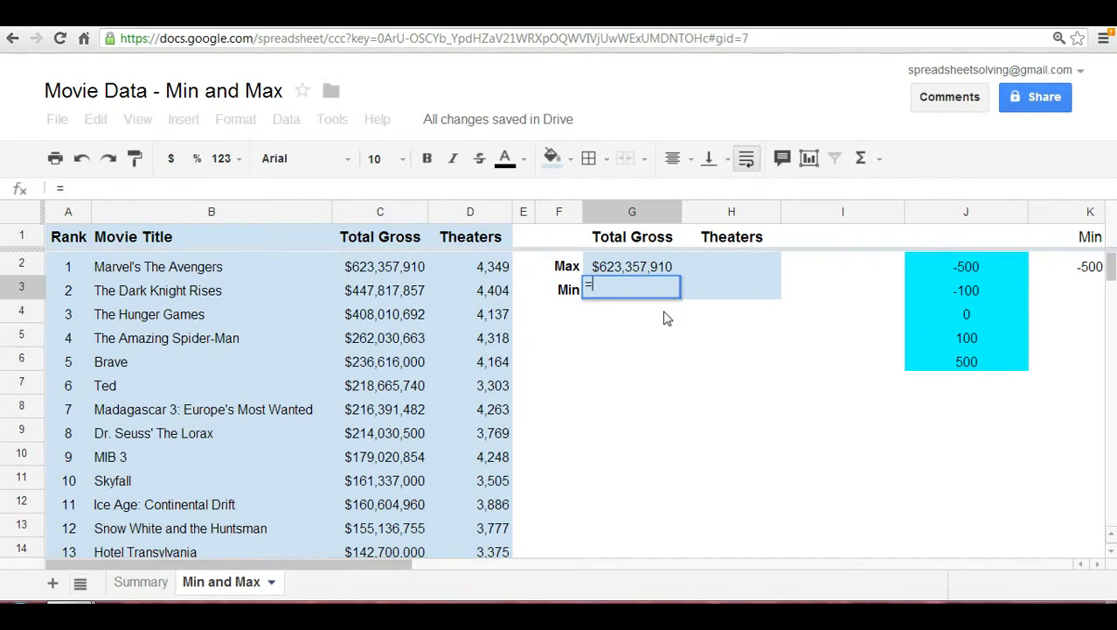
pyautogui.write('min(')
pyautogui.click(413, 215)
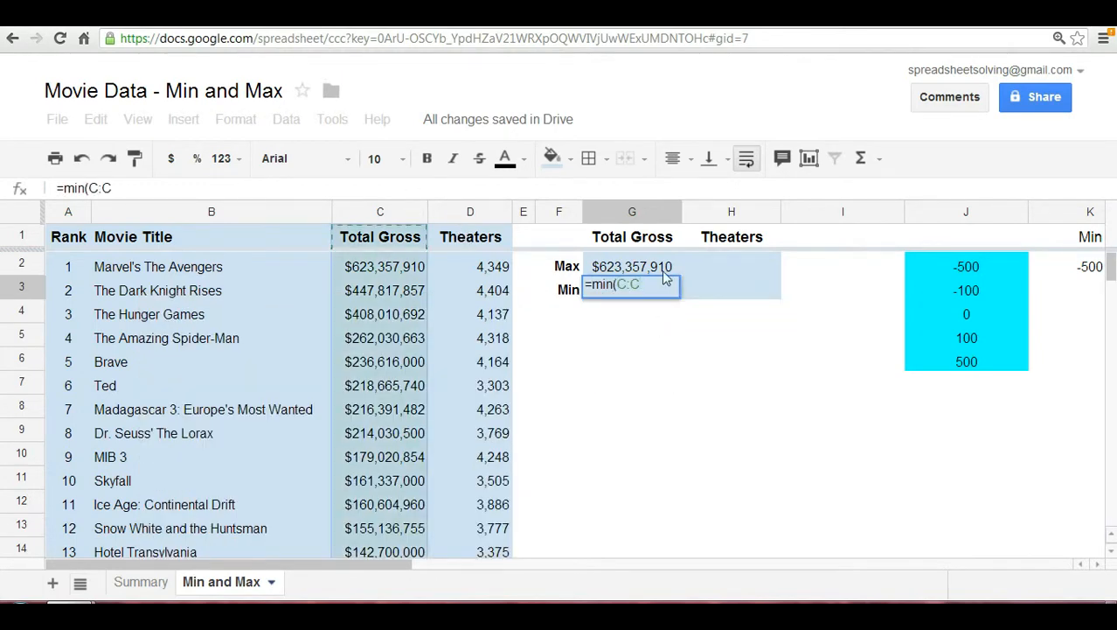
pyautogui.write(')')
pyautogui.press('Return')
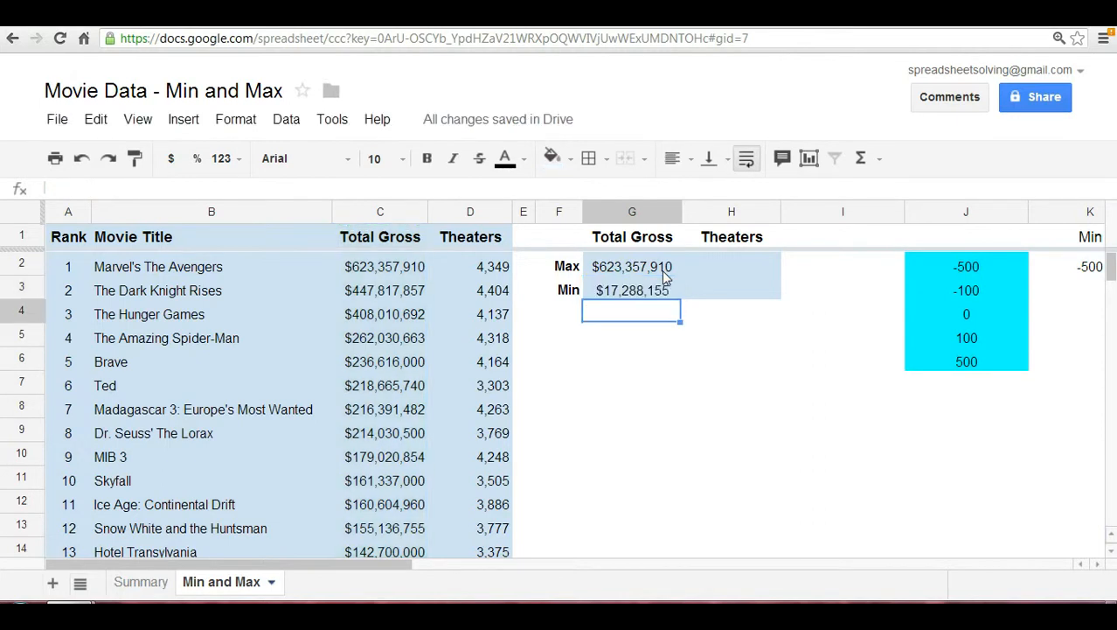
# Enter a MAX formula over the whole Theaters column, D:D, in cell H2
pyautogui.click(735, 263)
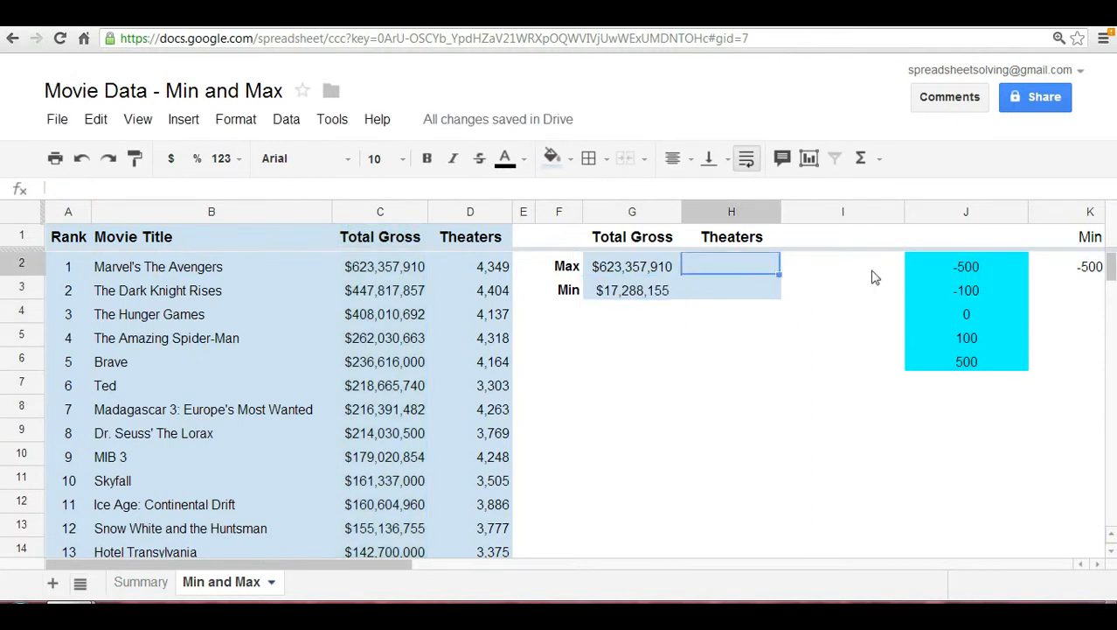
pyautogui.write('=max(')
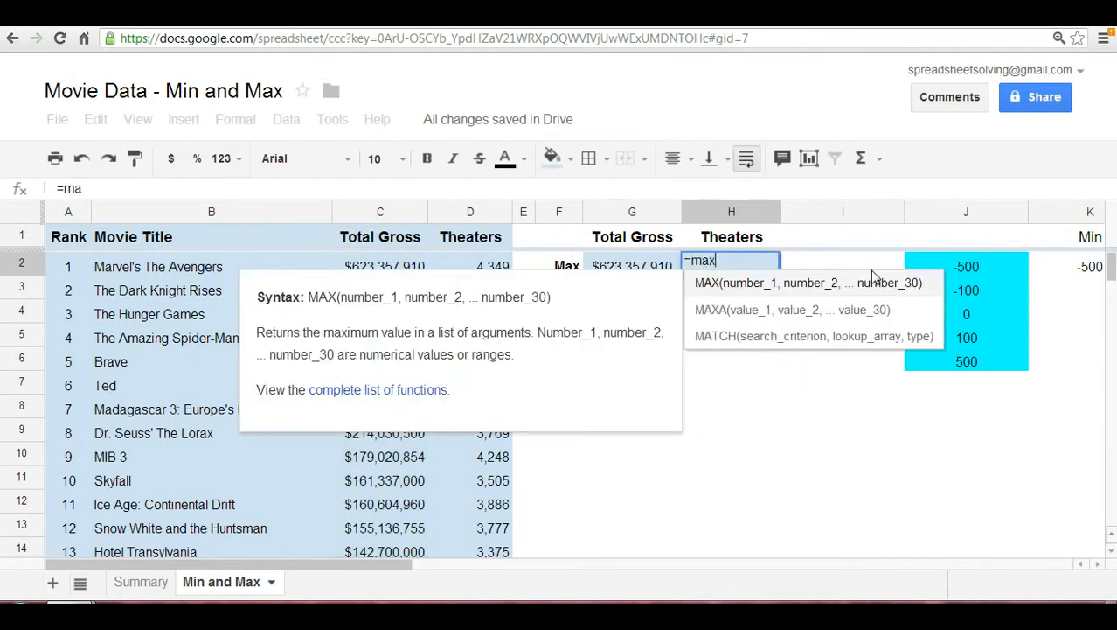
pyautogui.click(488, 211)
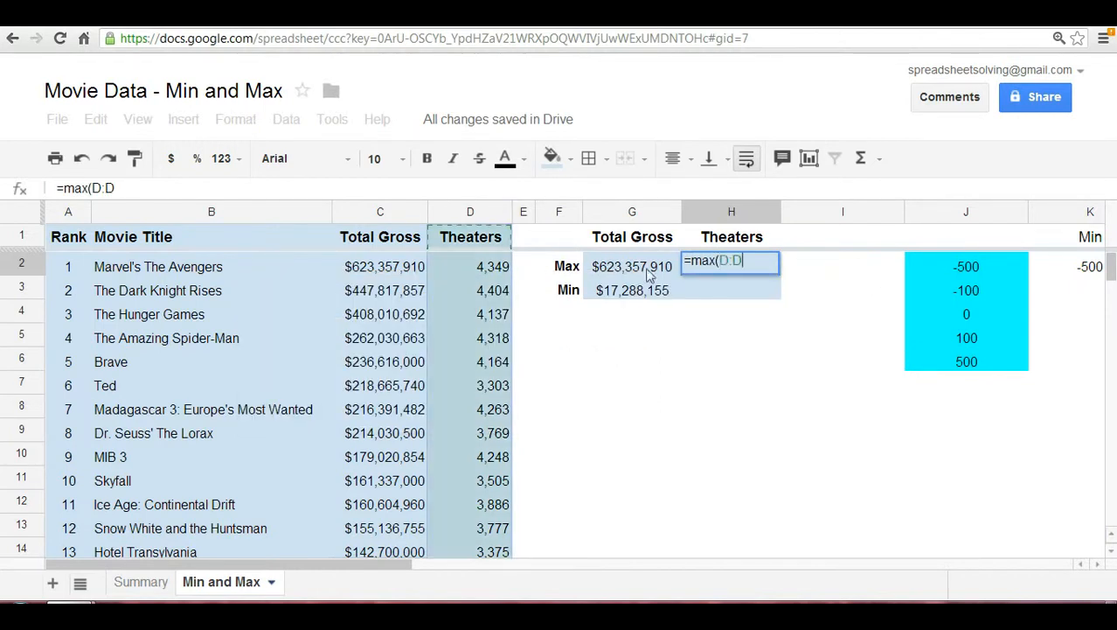
pyautogui.write(')')
pyautogui.press('Return')
# Enter a MIN formula over the whole Theaters column, D:D, in cell H3
pyautogui.write('=min(')
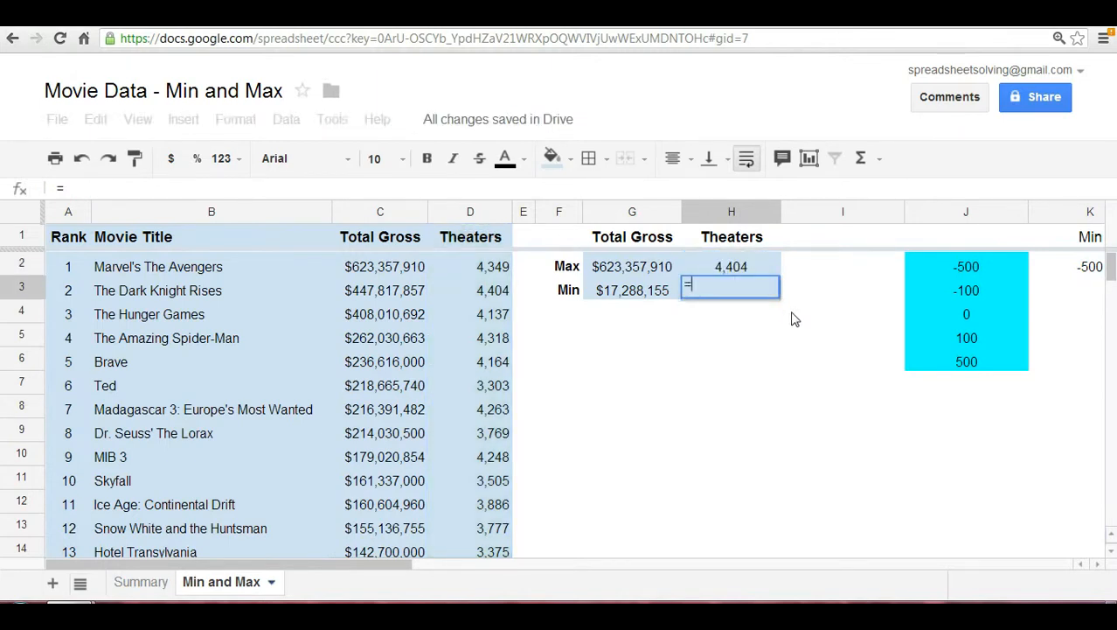
pyautogui.click(479, 212)
pyautogui.write(')')
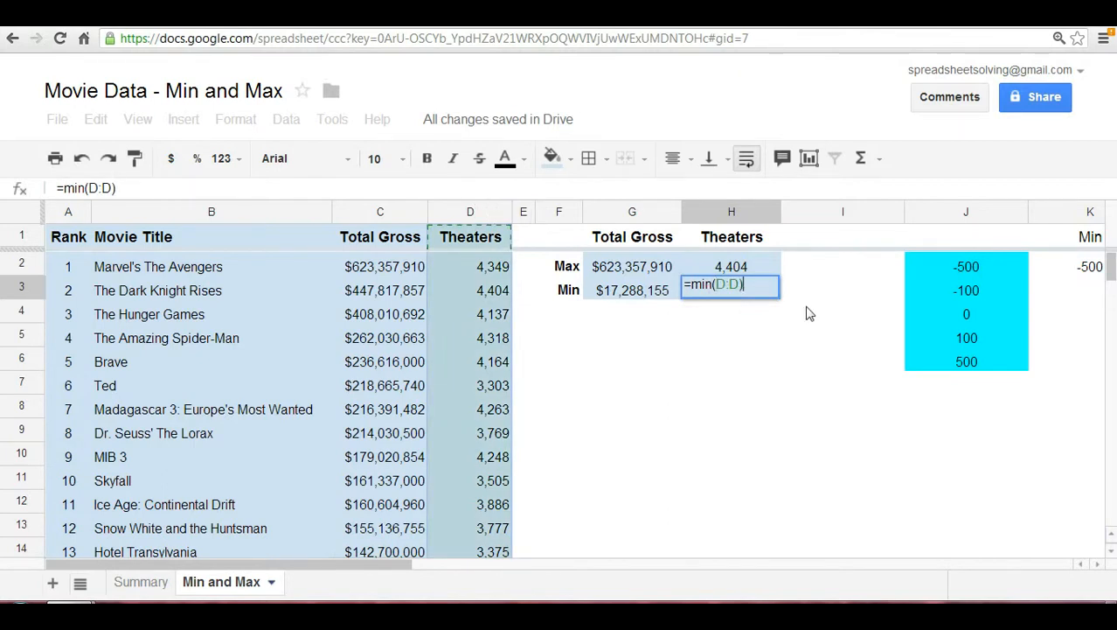
pyautogui.press('Return')
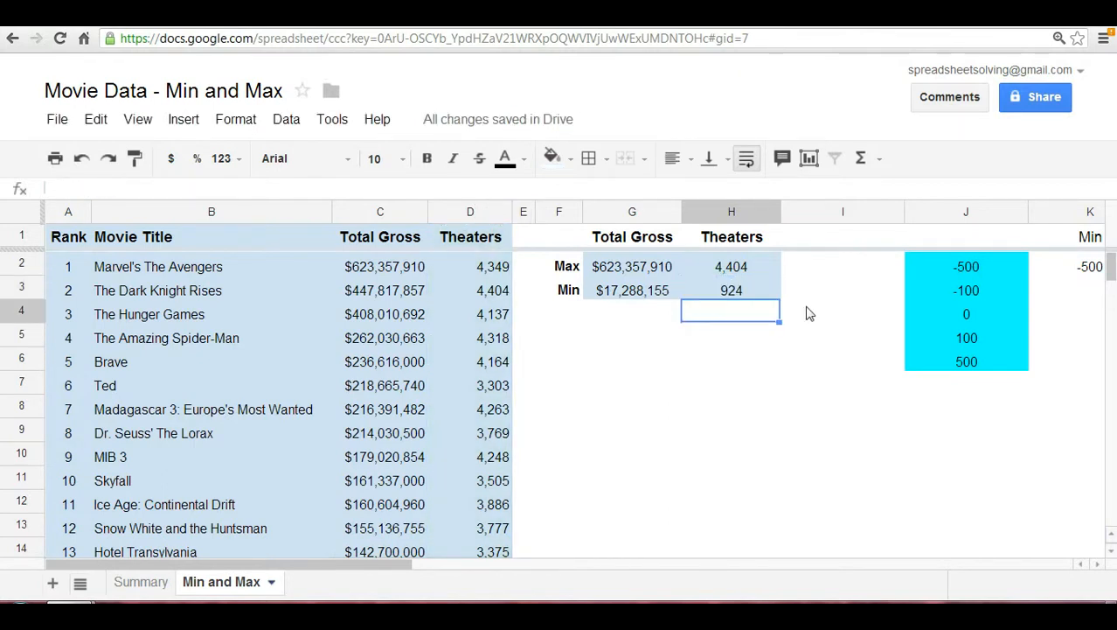
pyautogui.click(752, 346)
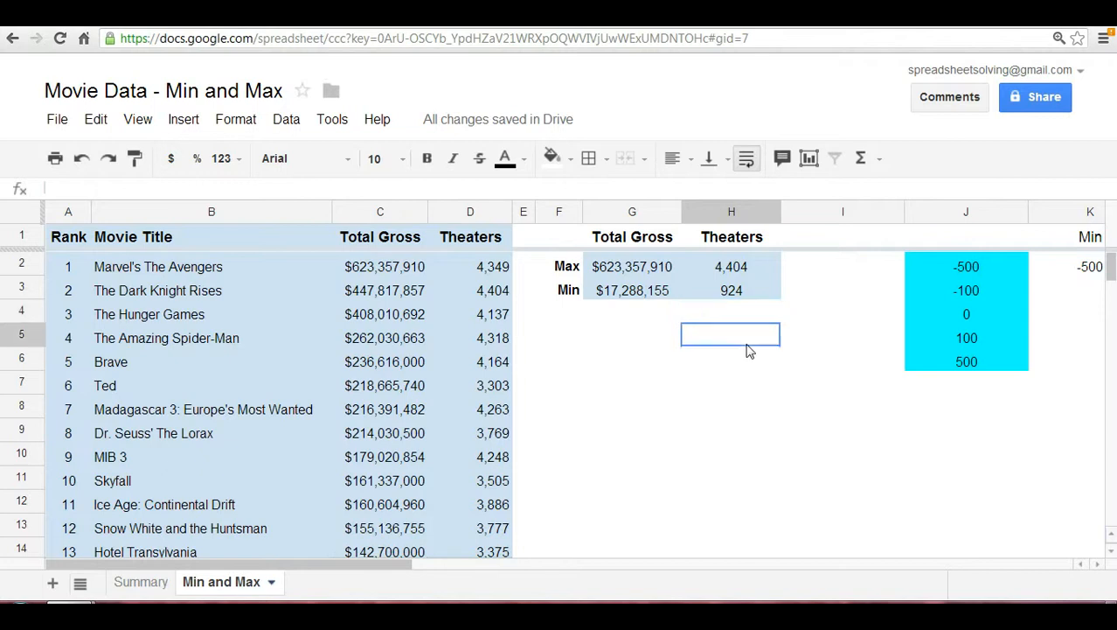